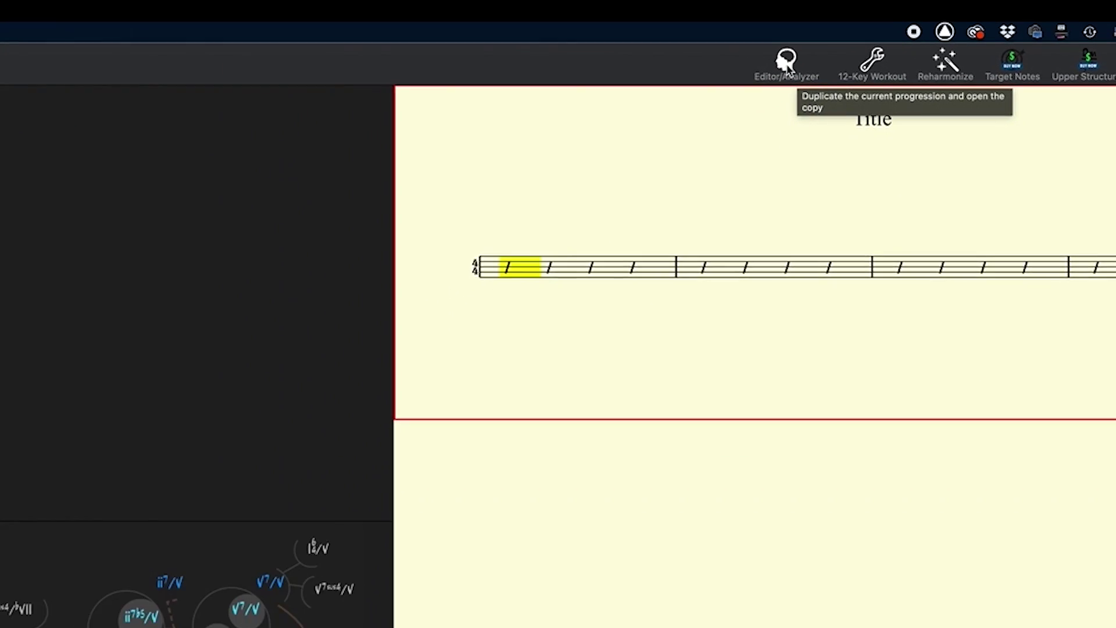
- In the chord editor, enter 'Dm7 - - -|G7|Dm7|G7|' and '|Em7|A7|Em7|A7|' as the first two lines
left_click(786, 61)
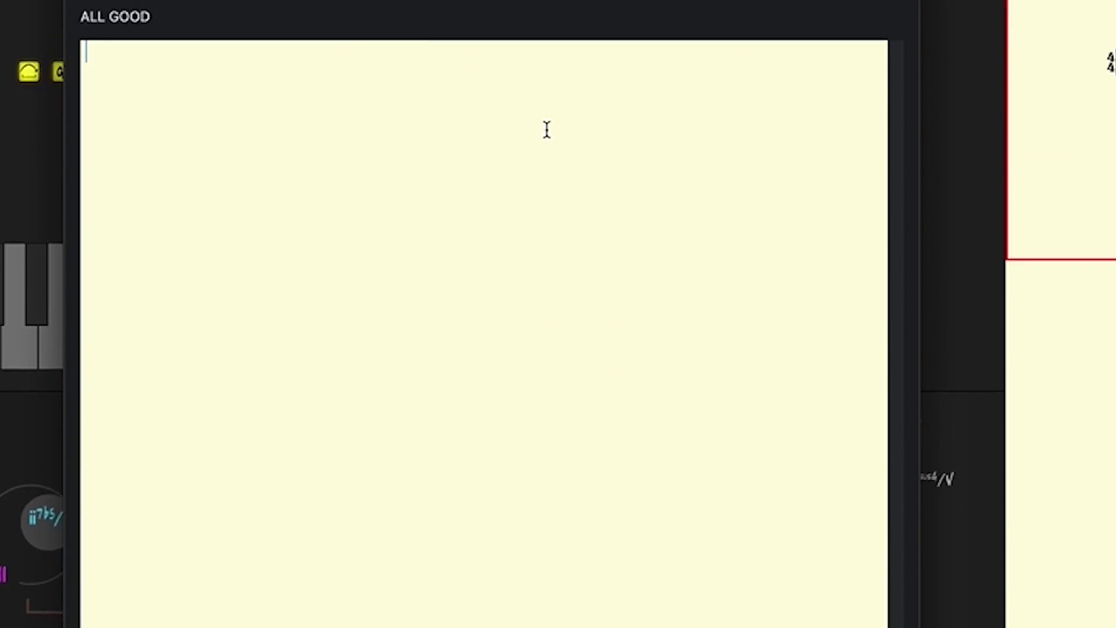
type("Dm")
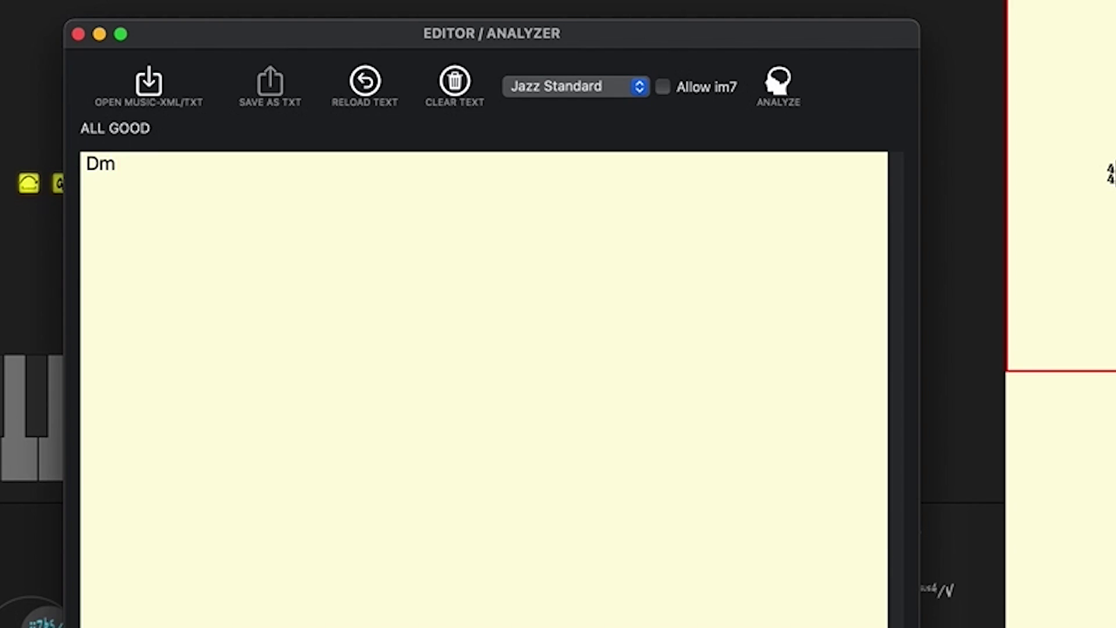
type("7 - - -|G7|Dm")
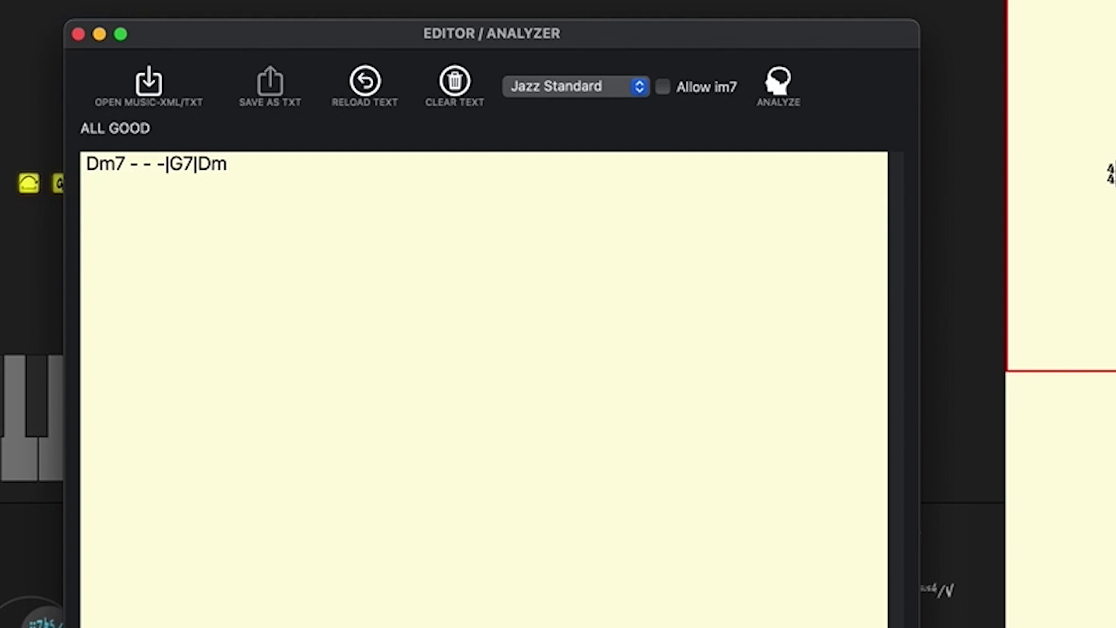
type("7|G7|")
key("Return")
type("|E")
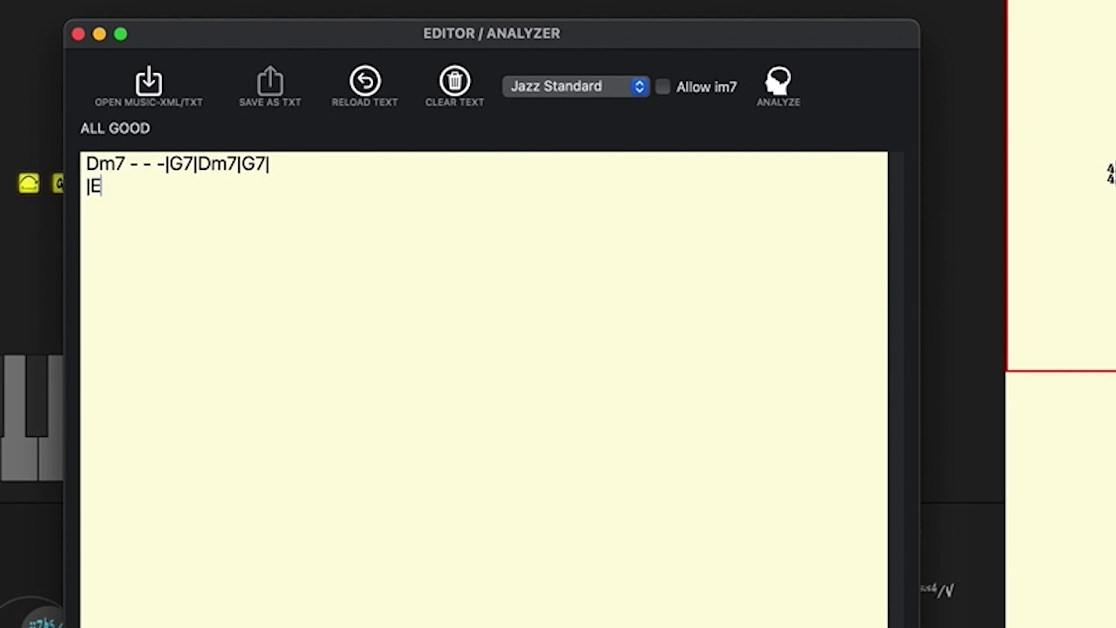
type("m7|A7|")
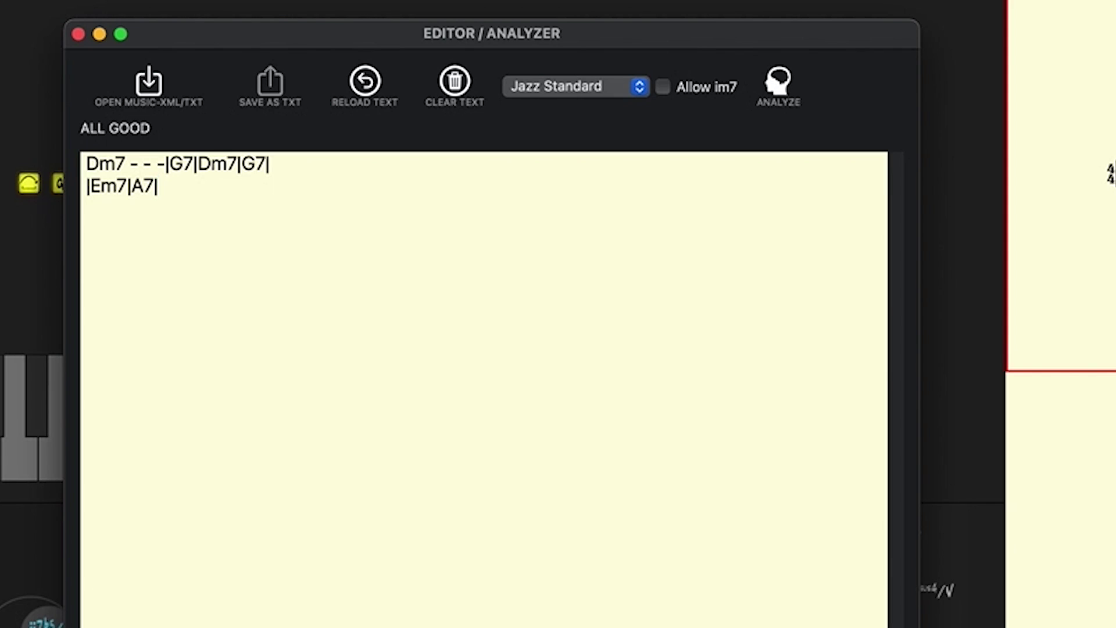
type("Em7|A7")
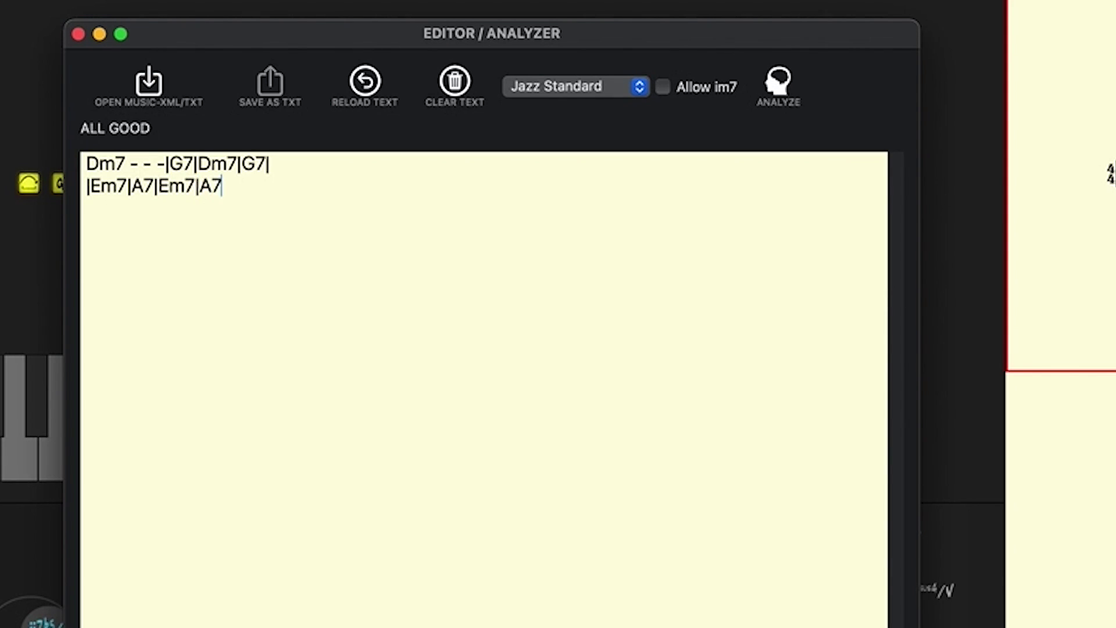
type("|")
key("Return")
- Type the third line '|Dm7|Db7|C^|Dm7 - G7 -|', spelling Cmaj7 as C^
type("|Dm7|")
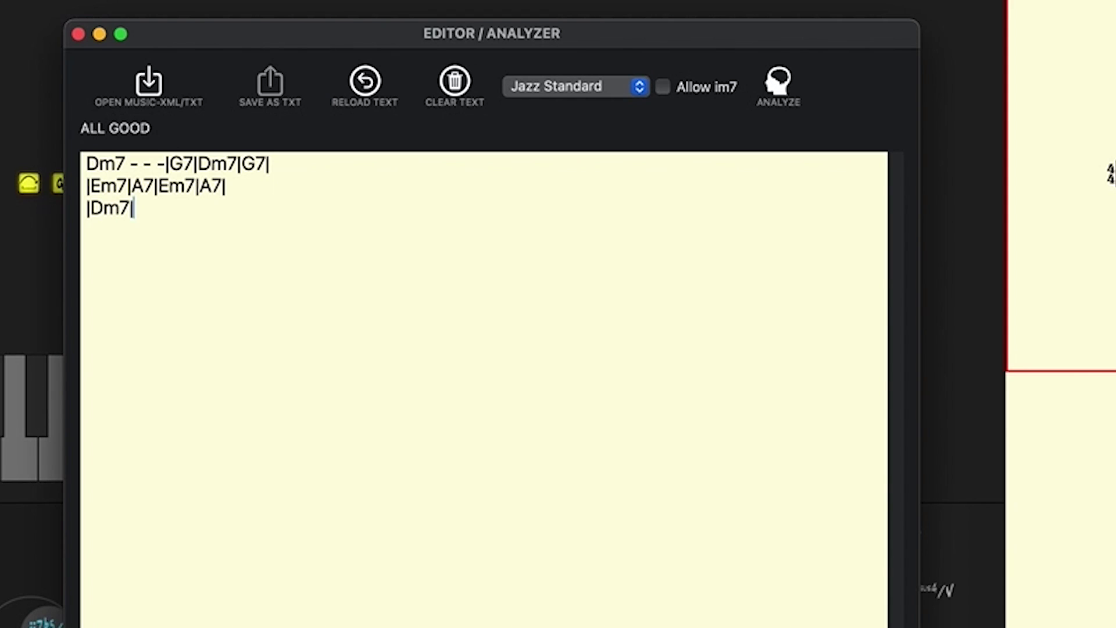
type("Db7|C")
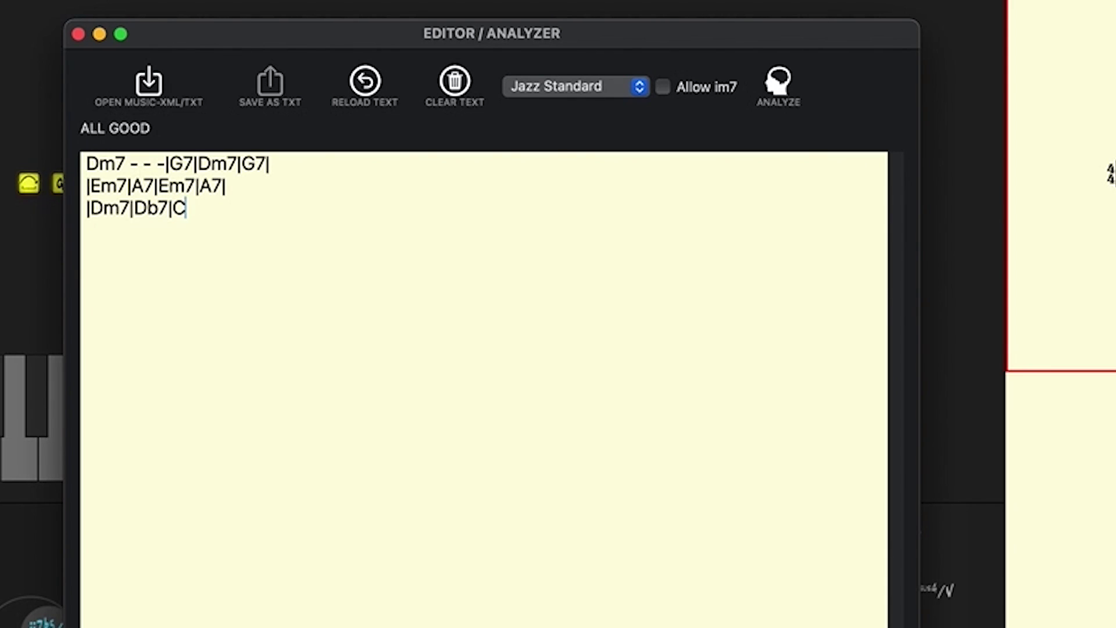
type("maj7")
key("BackSpace")
key("BackSpace")
key("BackSpace")
key("BackSpace")
type("^")
type("|Dm7 - G7 ")
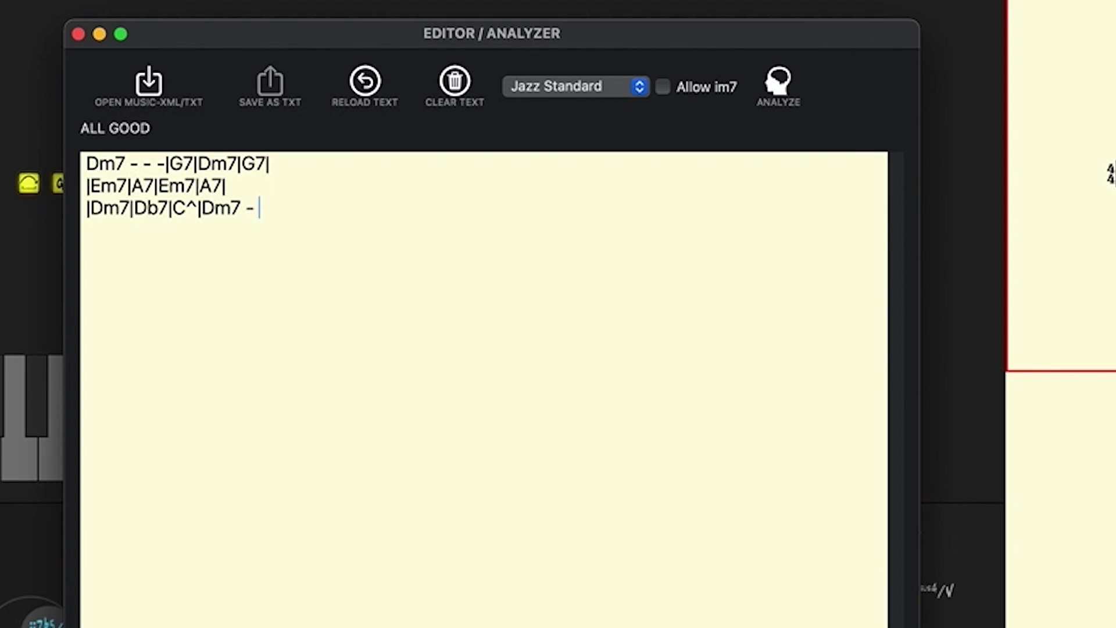
type("-|")
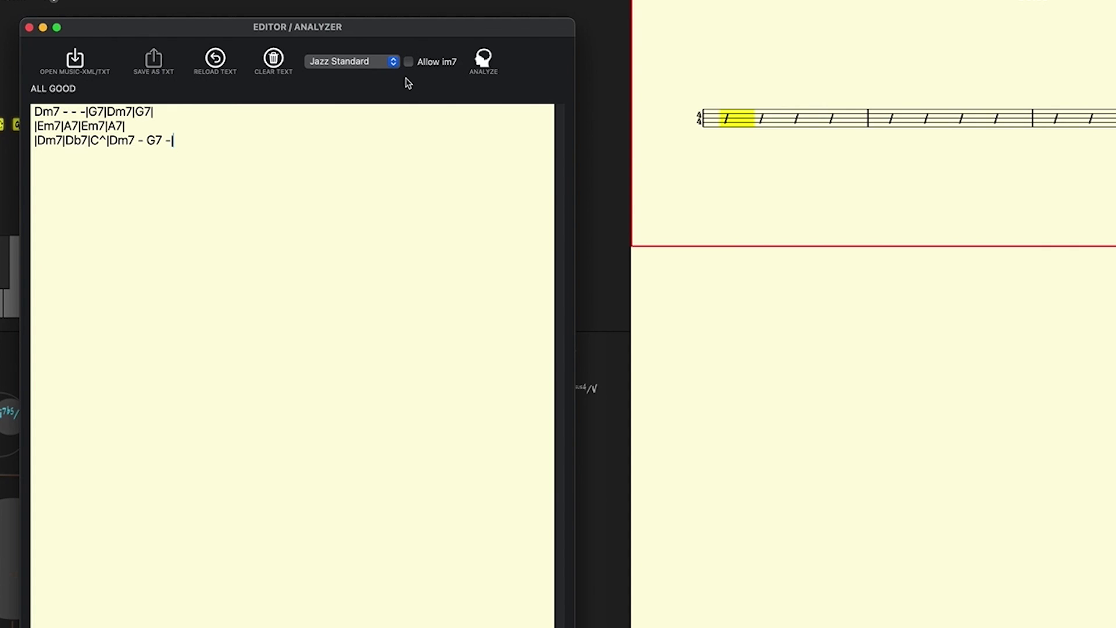
- Keep Jazz Standard as the analysis style and analyze the typed progression
left_click(385, 67)
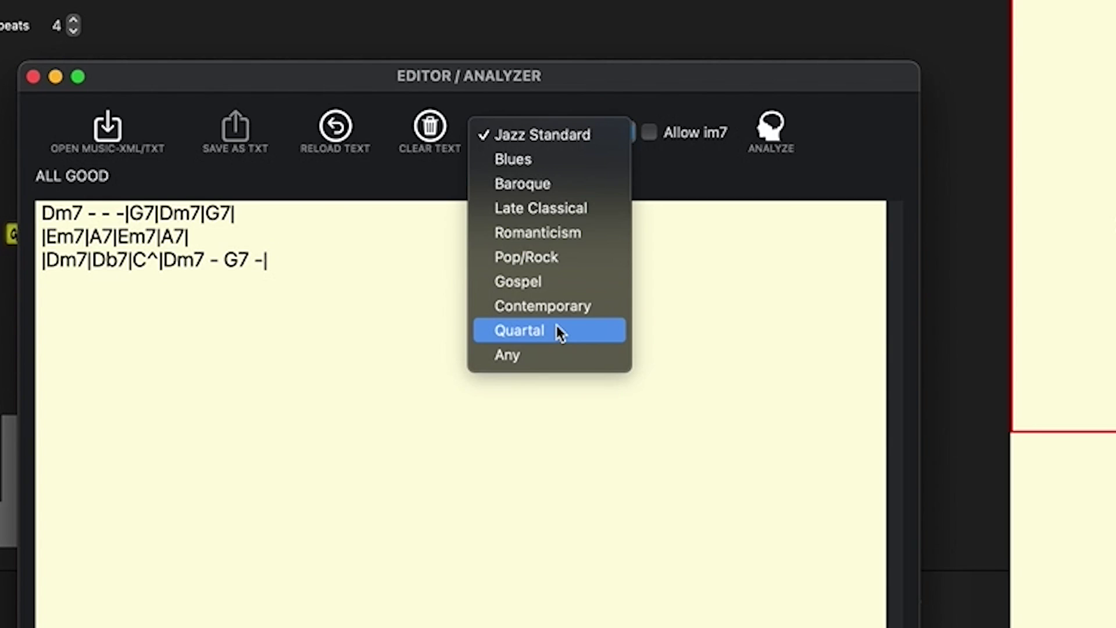
left_click(616, 139)
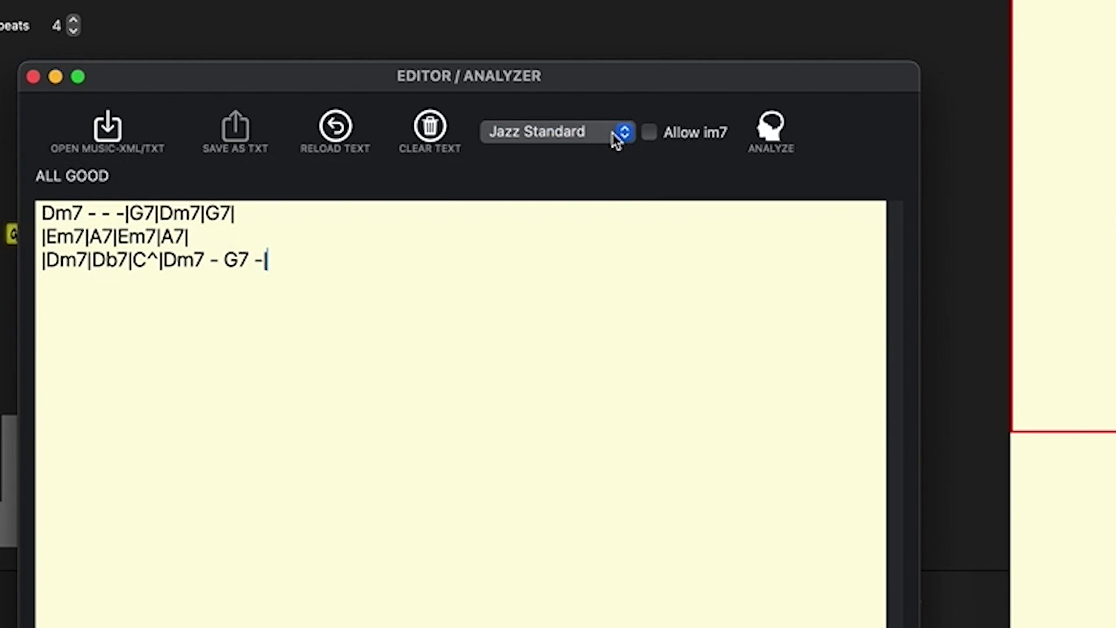
left_click(617, 136)
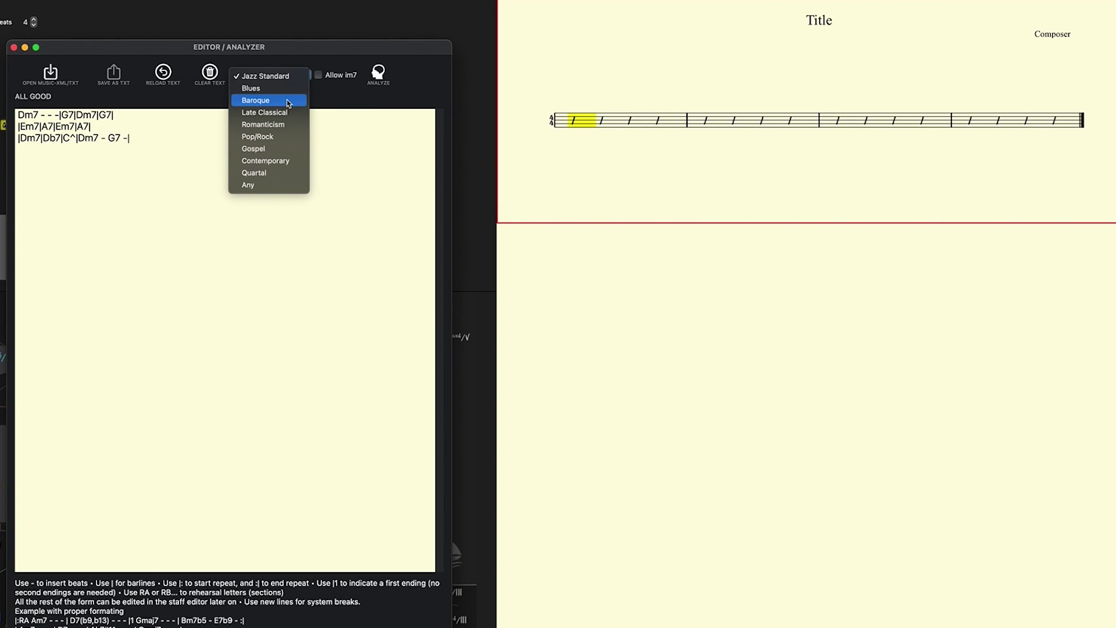
left_click(280, 76)
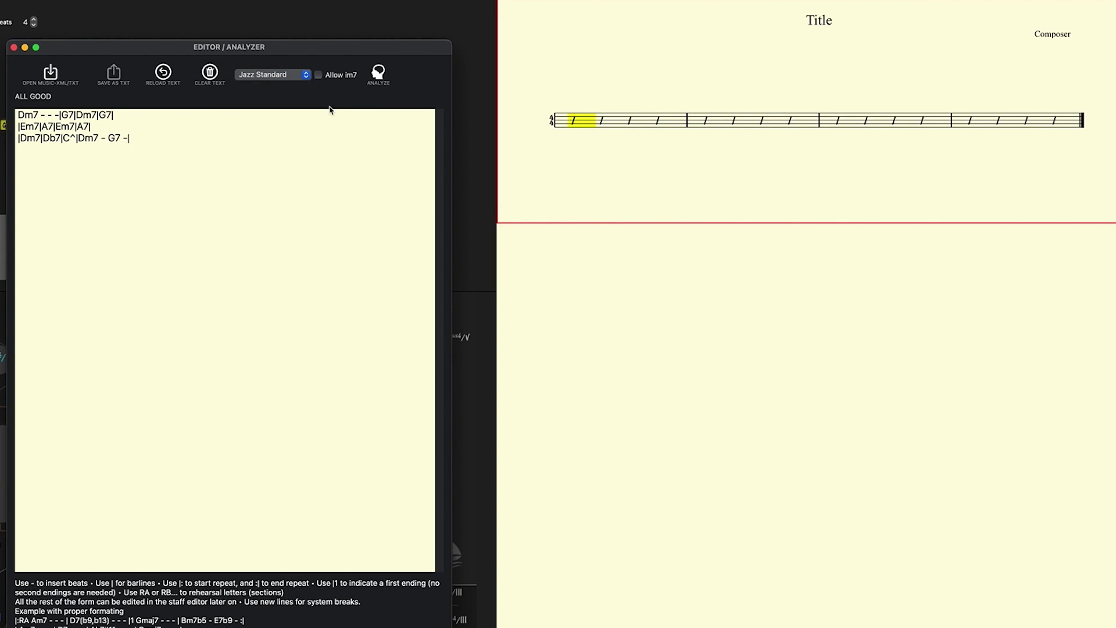
left_click(378, 76)
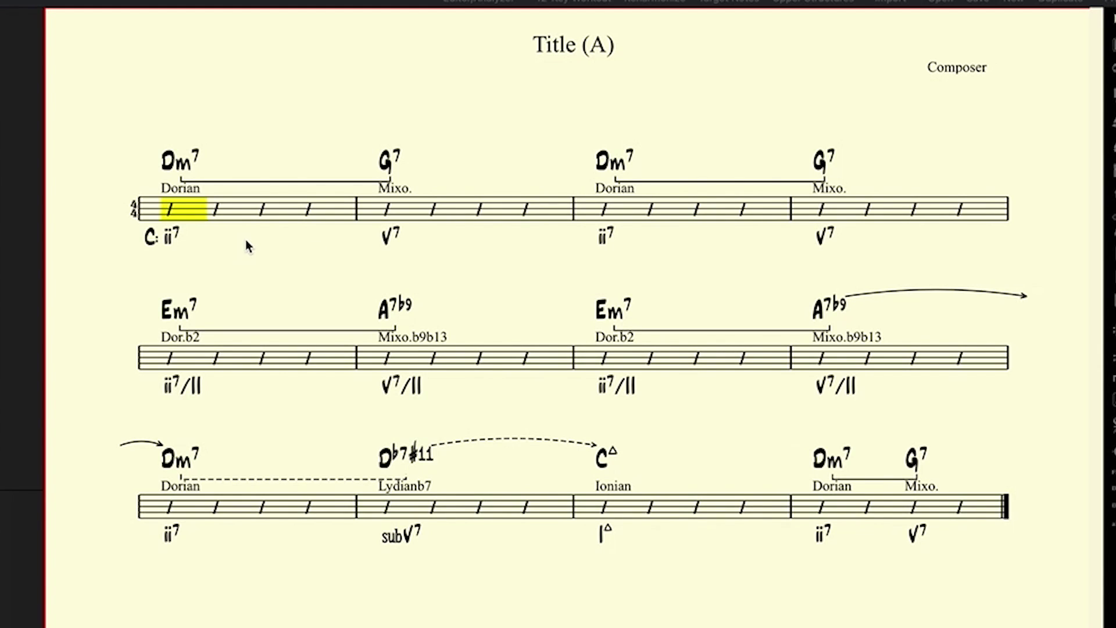
- Step through the first two lines: Dm7, G7, Dm7, G7, Em7, A7b9, Em7, A7b9
left_click(170, 210)
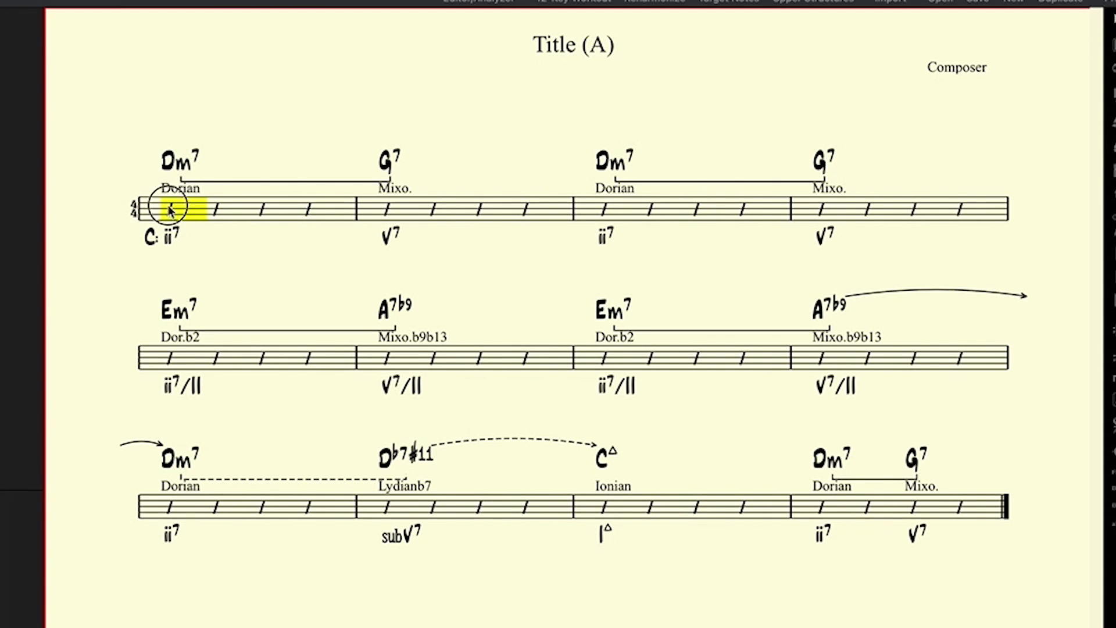
left_click(382, 210)
left_click(601, 222)
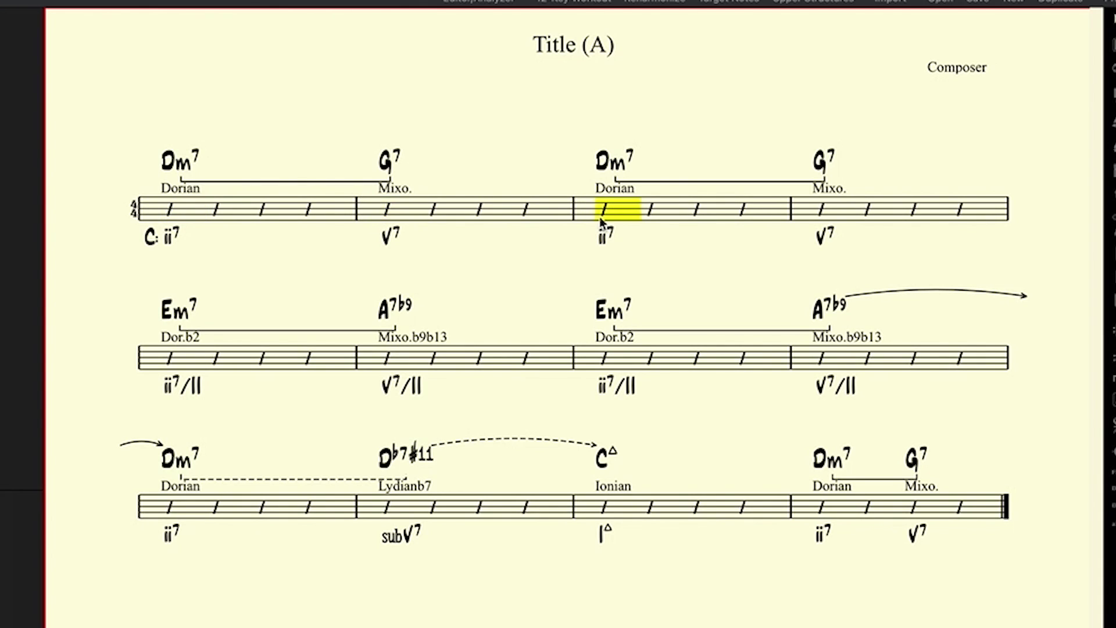
left_click(821, 217)
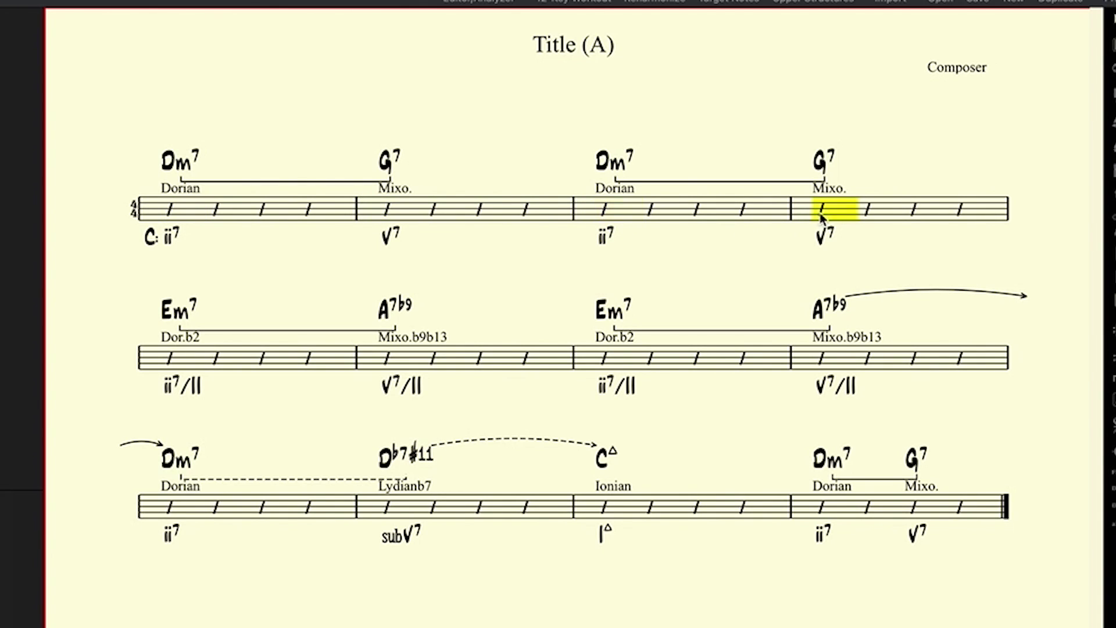
left_click(169, 362)
left_click(387, 365)
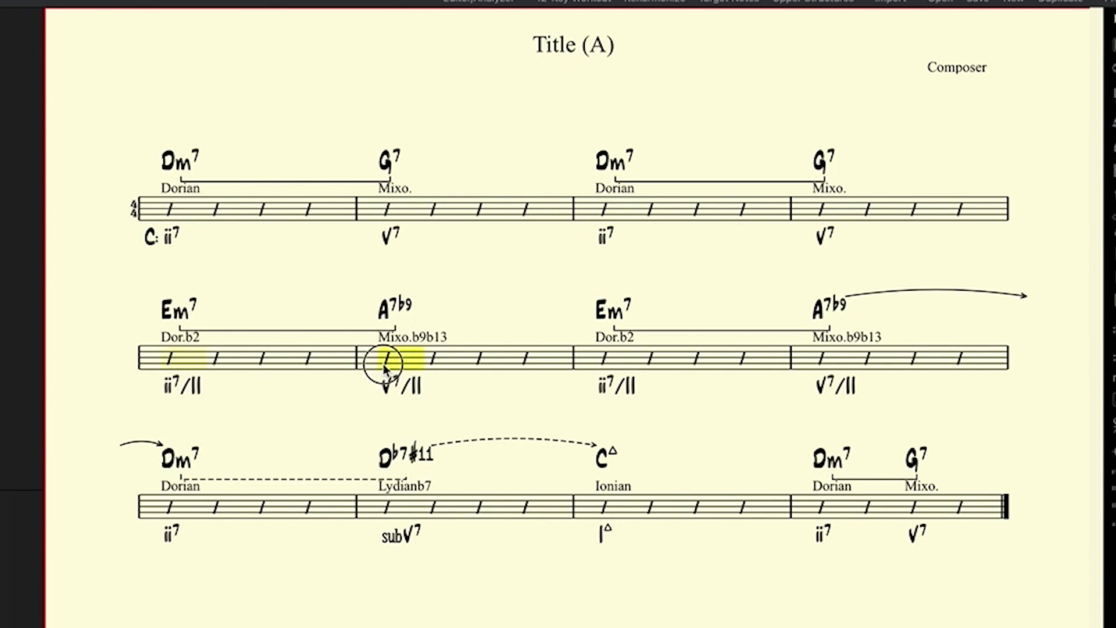
left_click(605, 359)
left_click(821, 361)
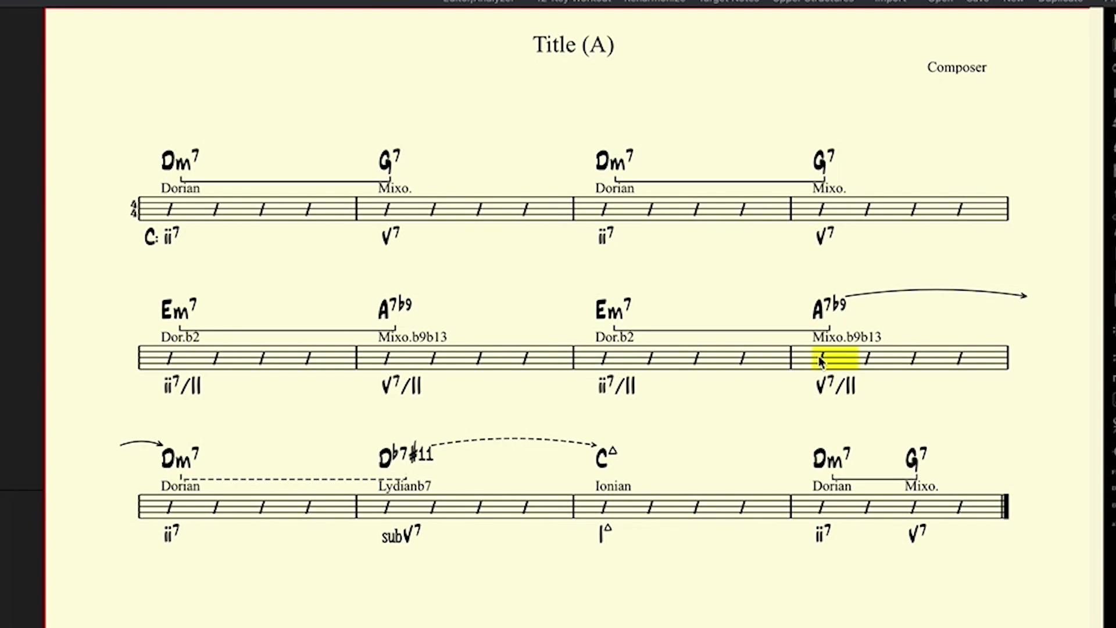
- Step through the third line: Dm7, Db7#11 (subV7), C△ (I△), Dm7 and G7
left_click(173, 509)
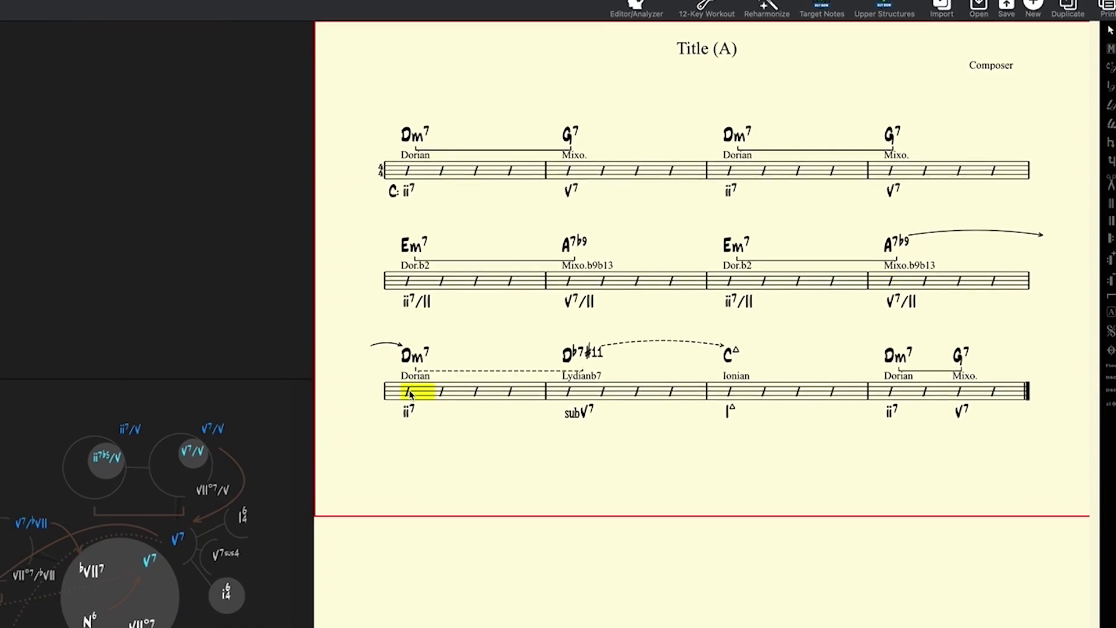
left_click(569, 391)
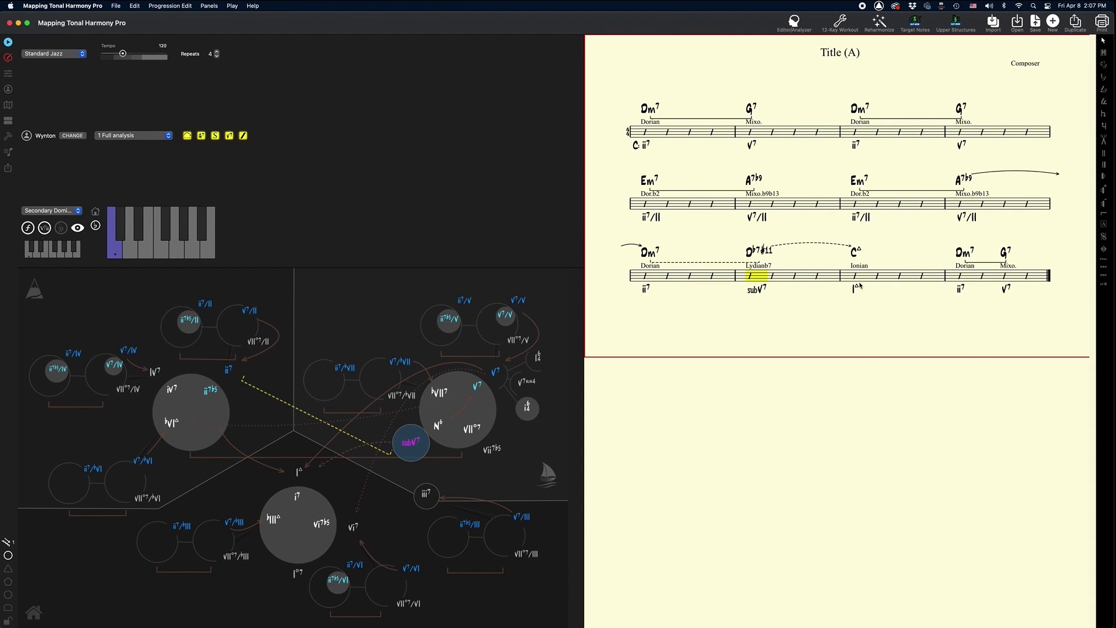
left_click(853, 277)
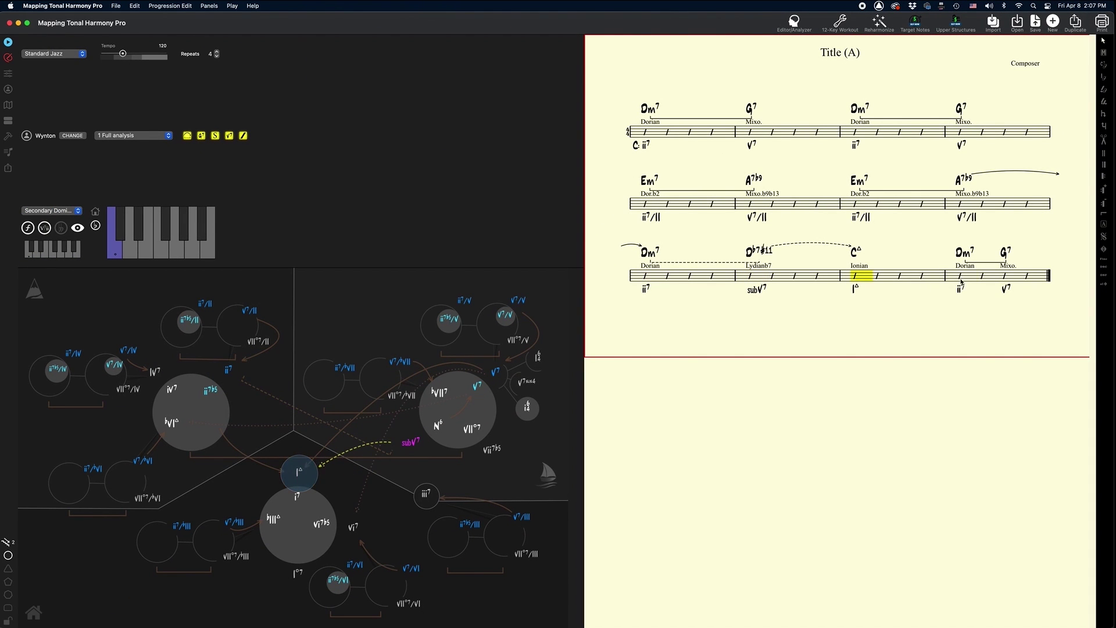
left_click(961, 279)
left_click(1006, 279)
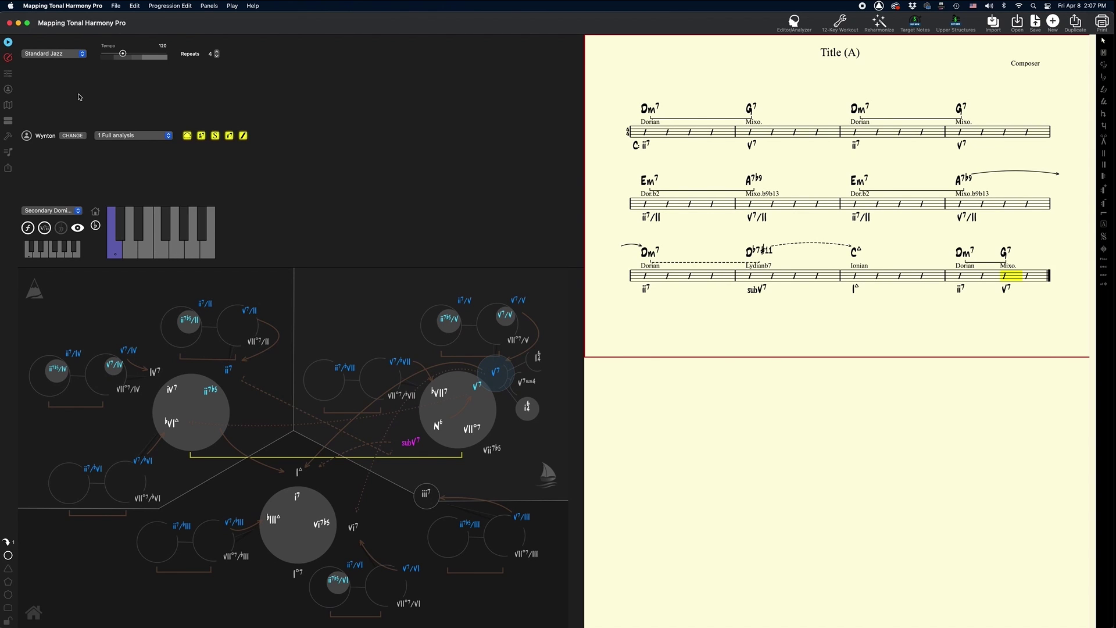
- Transpose the progression to Eb, then to F, then back to C
key("Escape")
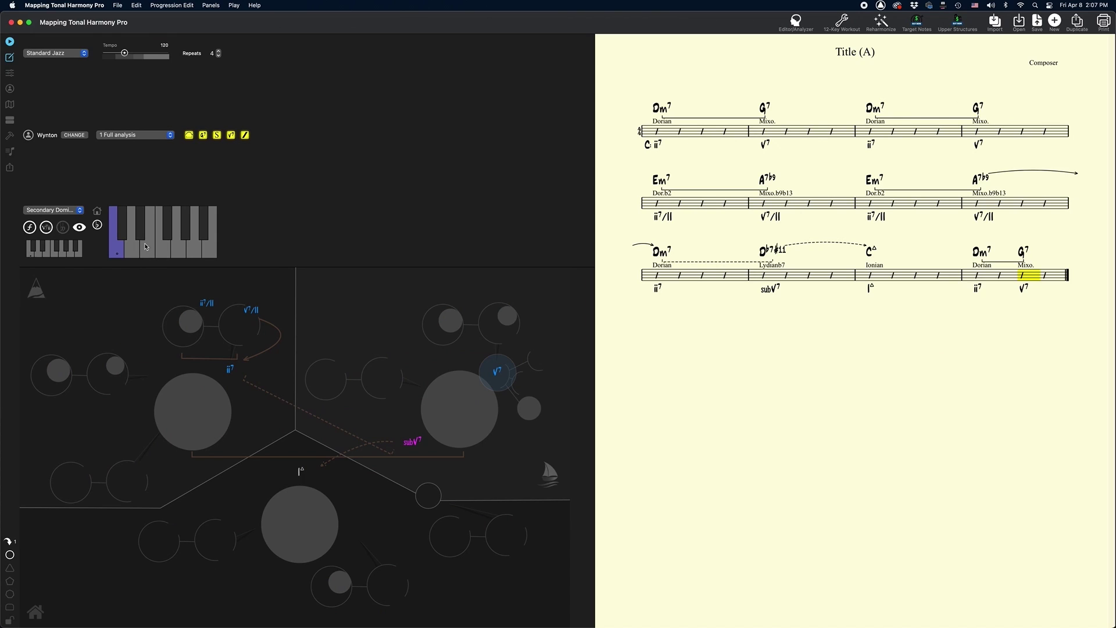
left_click(139, 236)
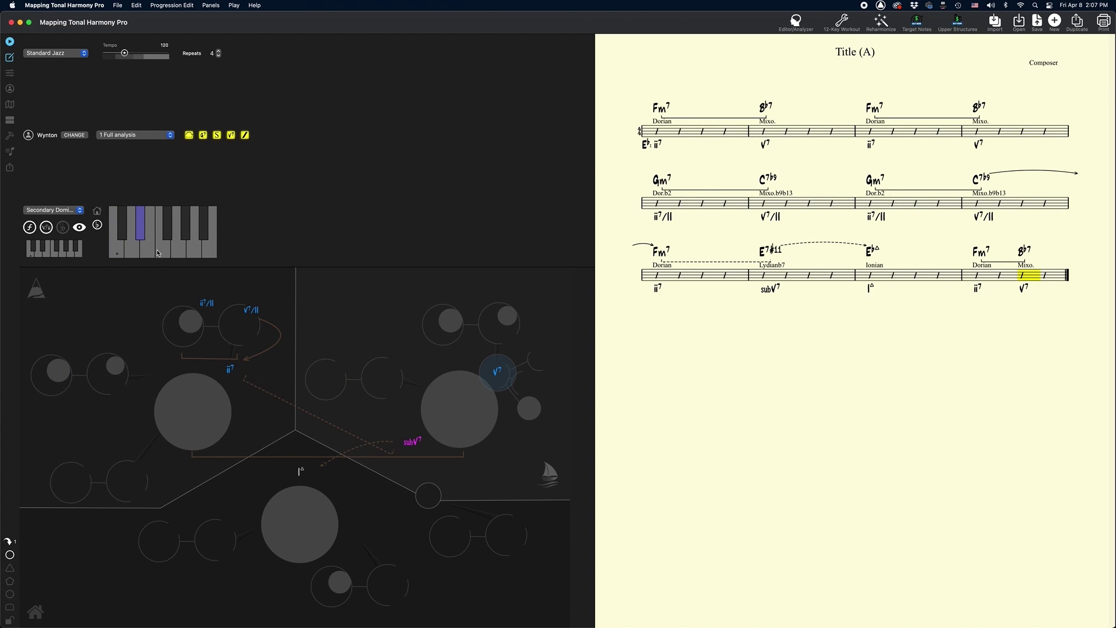
left_click(159, 251)
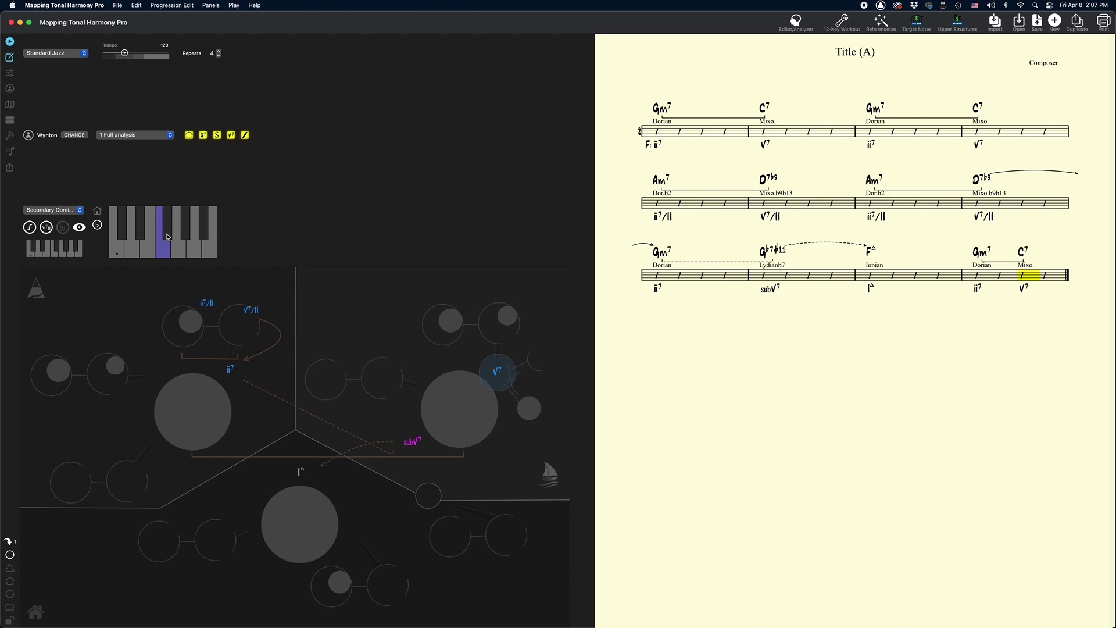
left_click(116, 247)
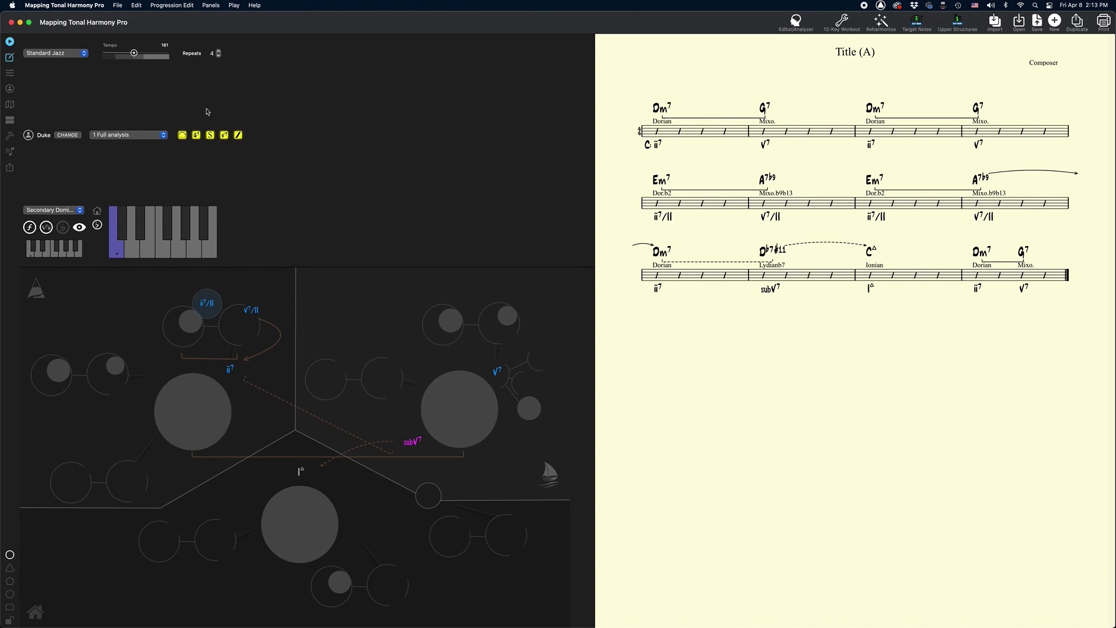
- Import A Fine Romance.xml from the irealpro xmls folder into the editor
left_click(795, 26)
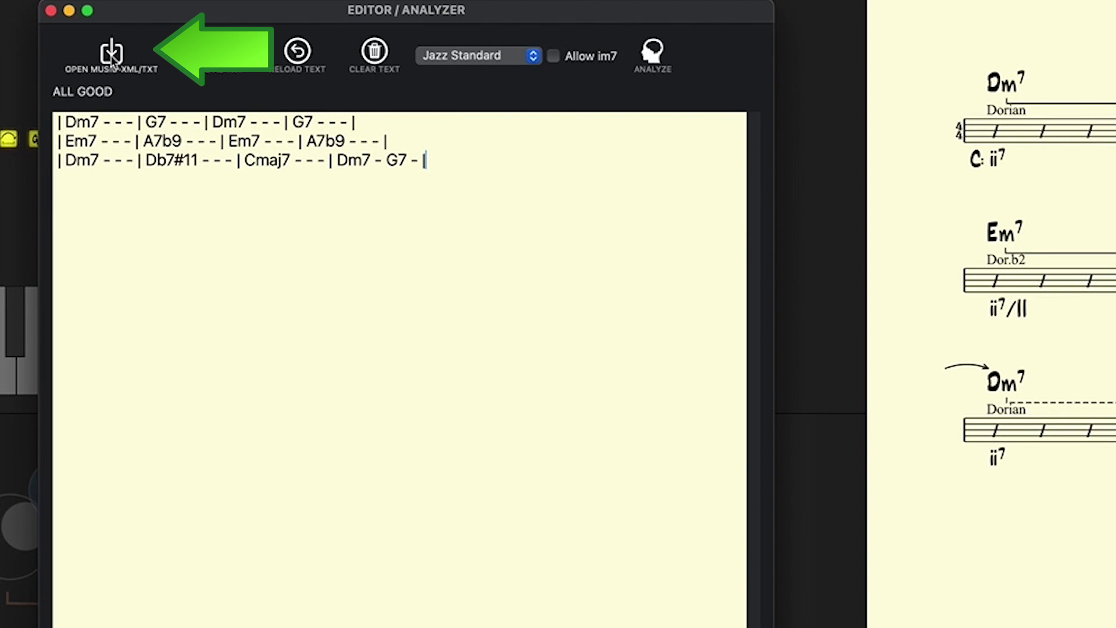
left_click(112, 54)
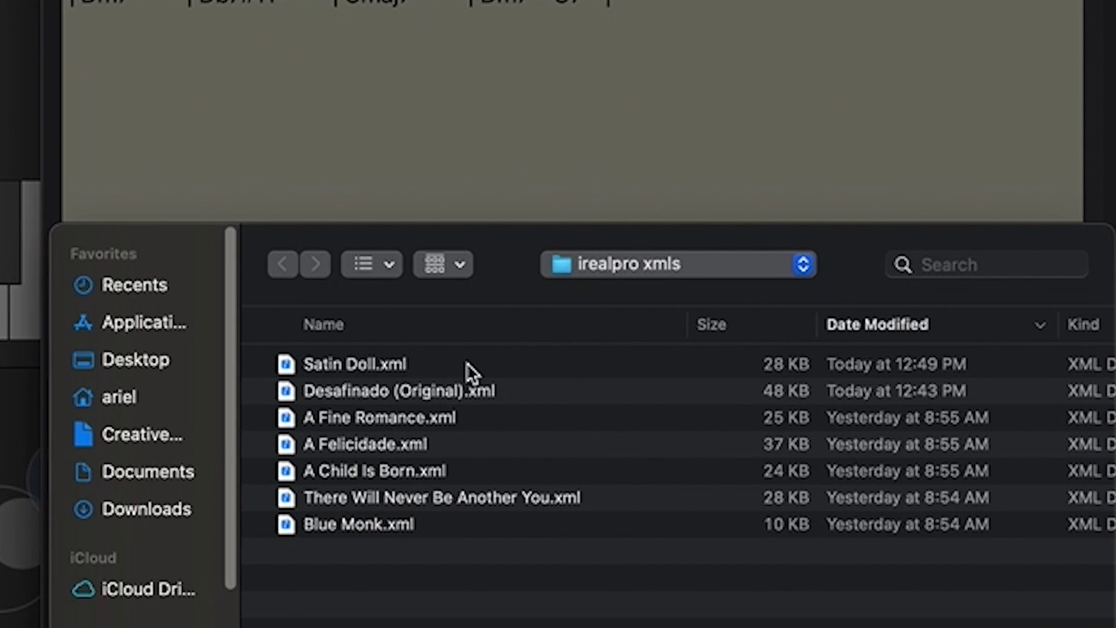
double_click(409, 419)
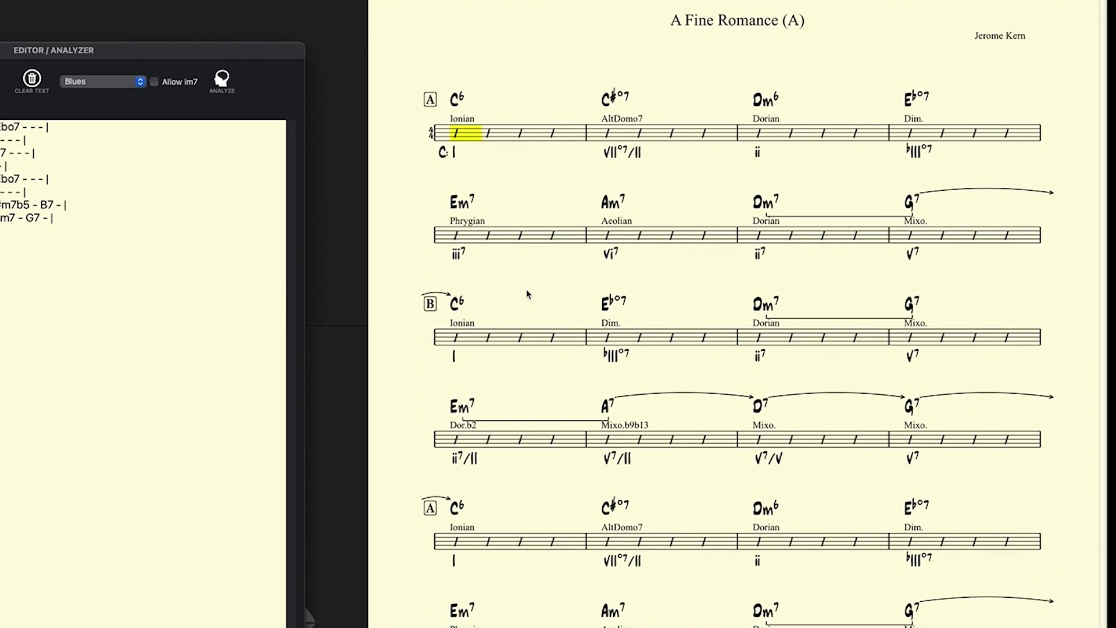
- Close the editor and play the C#°7 and Dm6 bars, plus the fifth-row Dm6
scroll(825, 331, "down", 3)
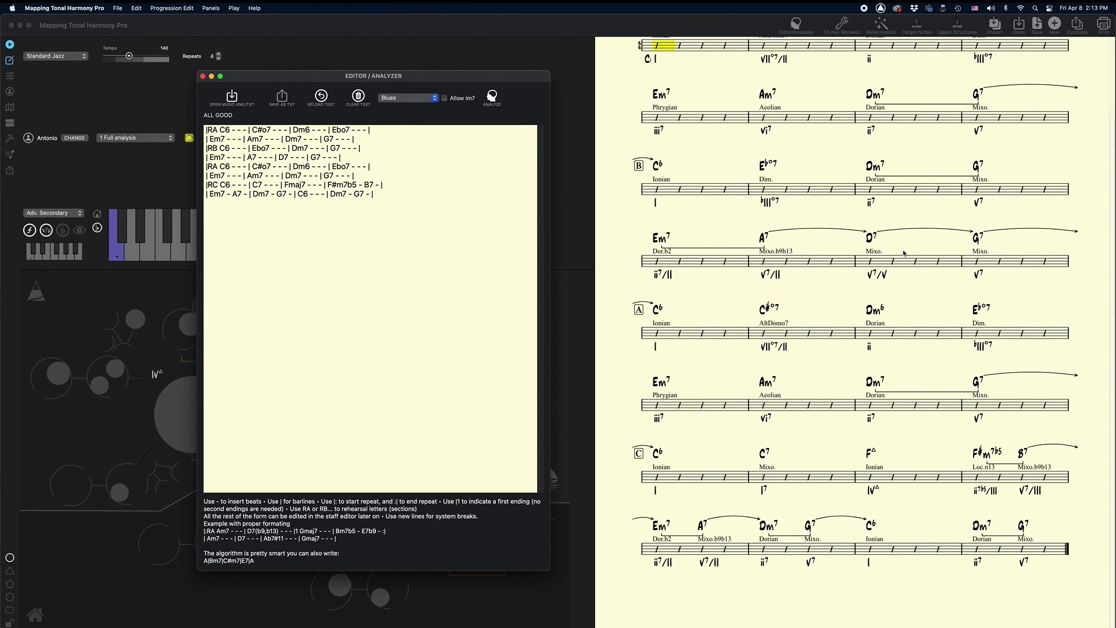
scroll(892, 273, "up", 3)
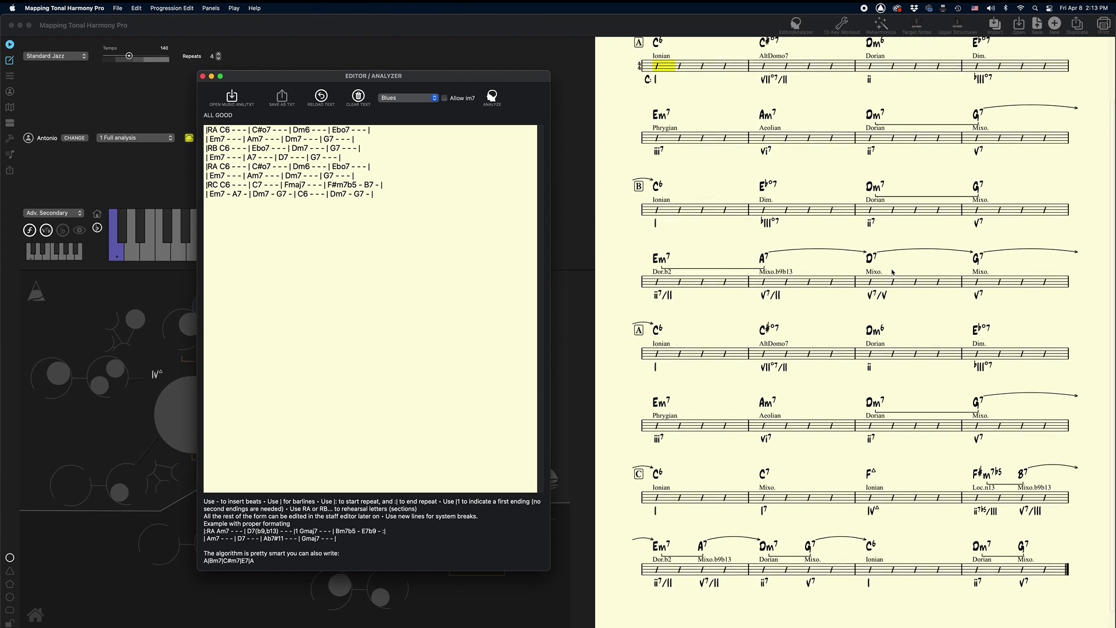
left_click(655, 136)
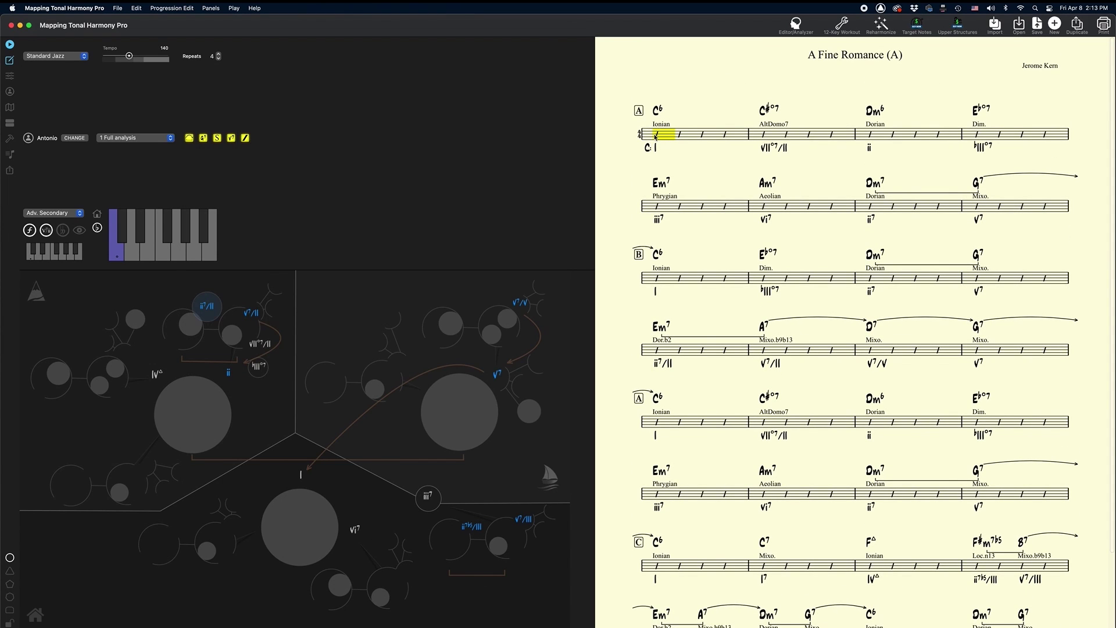
left_click(765, 138)
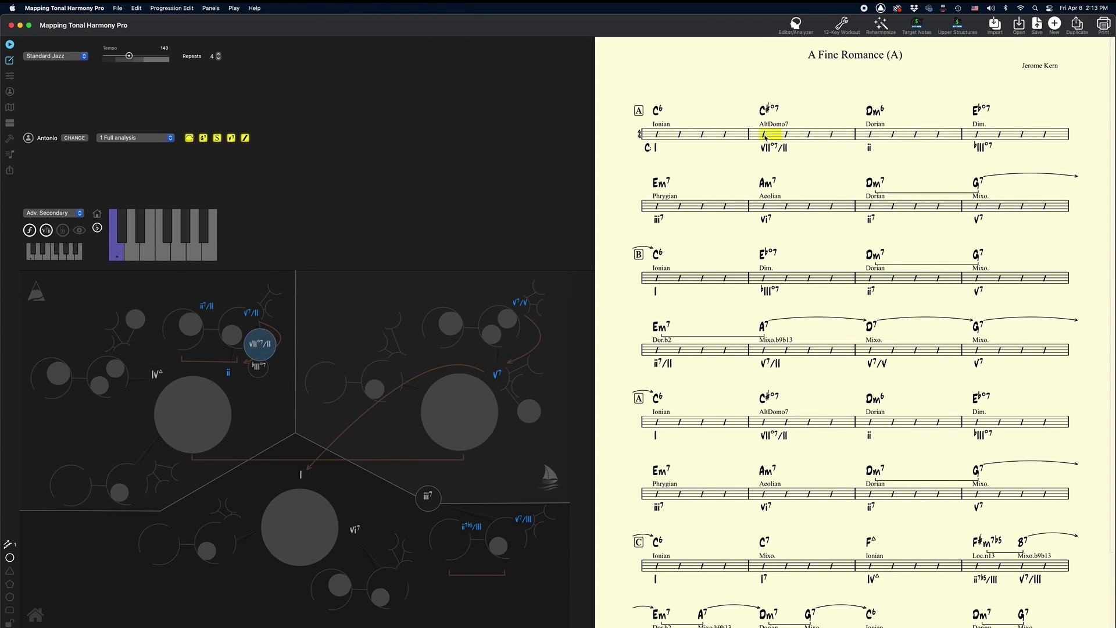
left_click(869, 138)
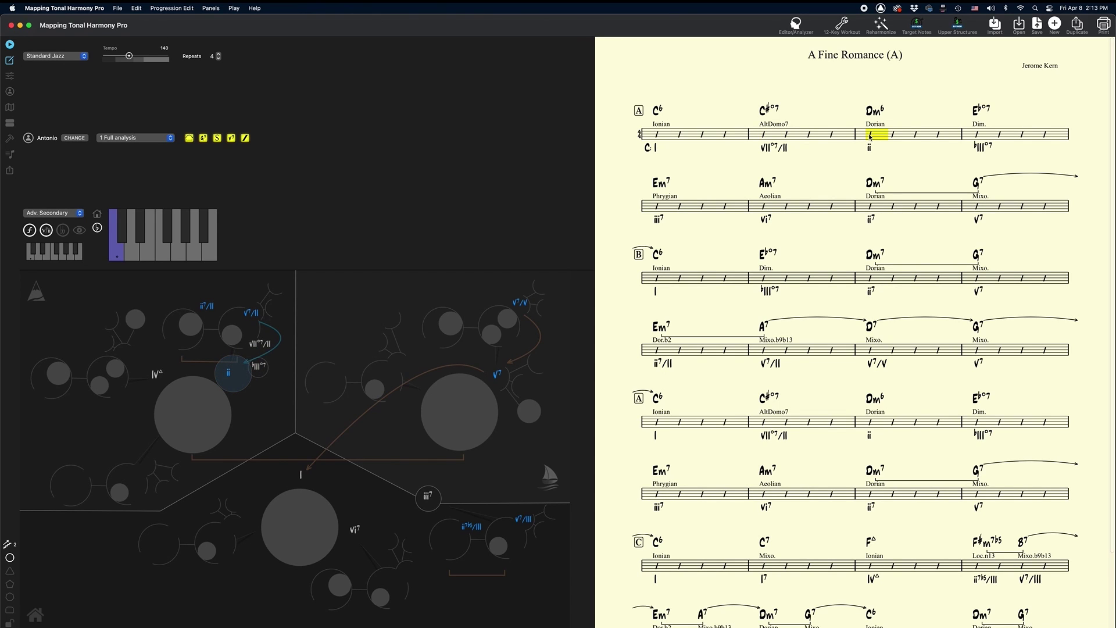
left_click(876, 422)
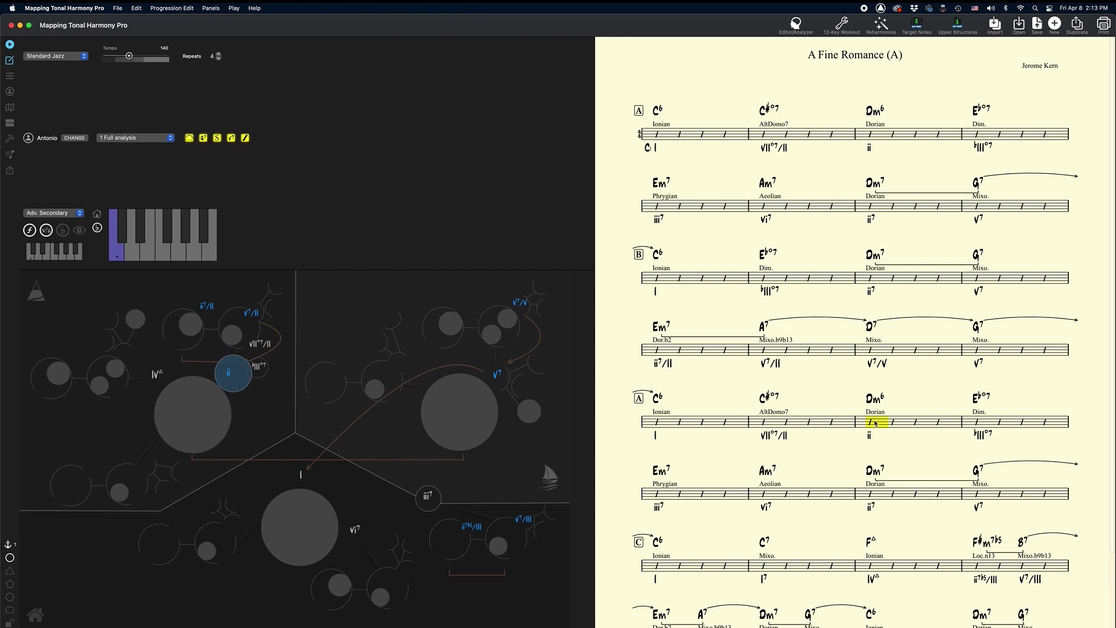
left_click(869, 138)
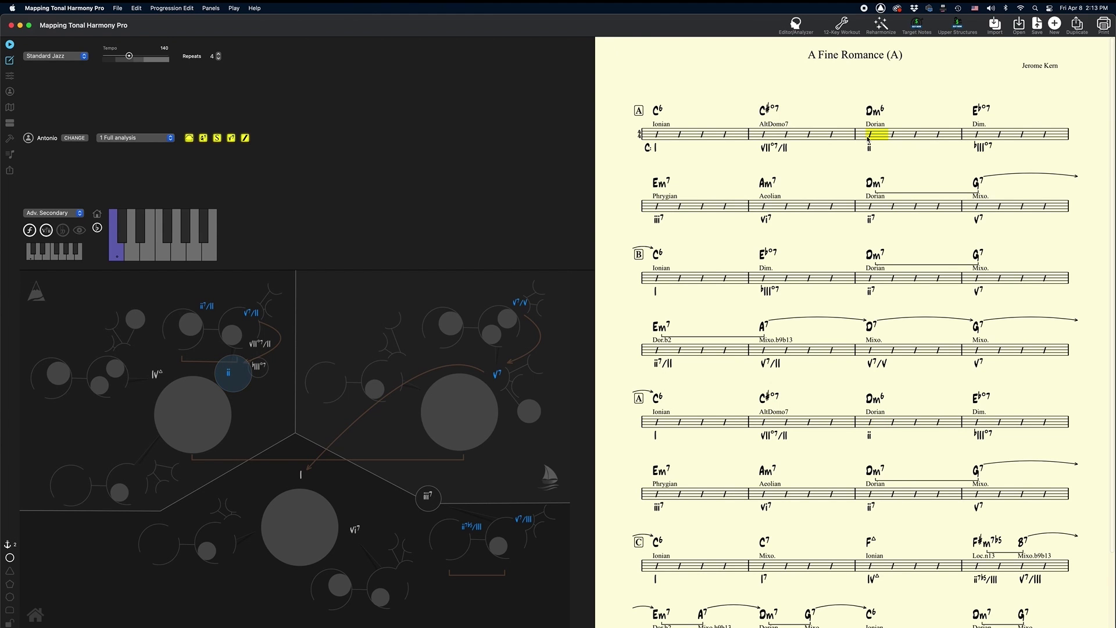
- Change both Dm6 chords to Dm7 in lines 1 and 5, and choose Jazz Standard style
left_click(796, 24)
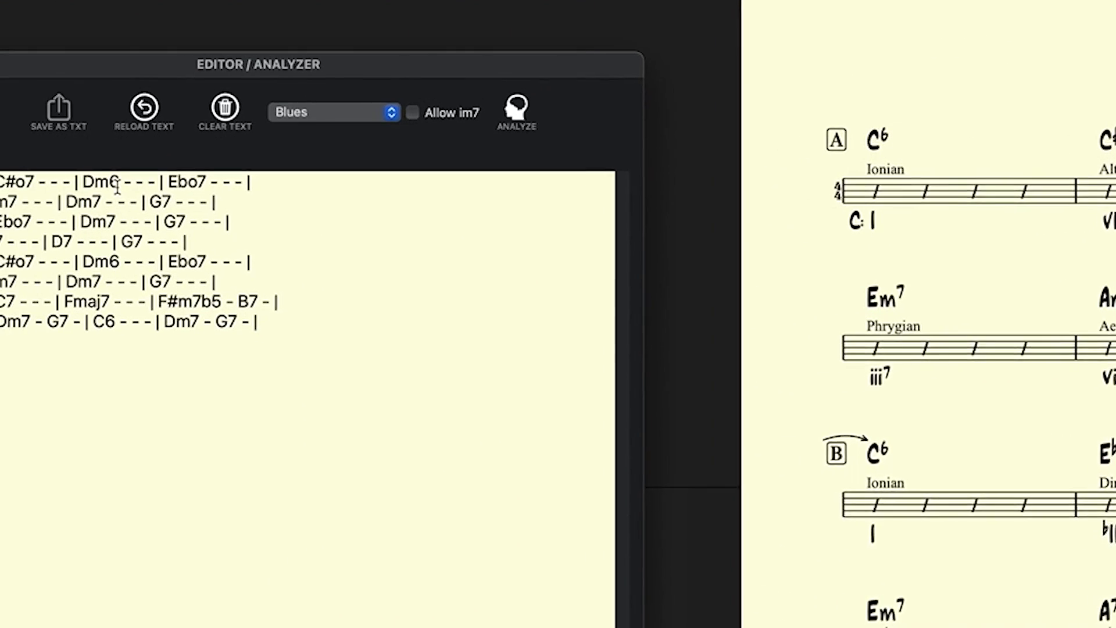
type("7")
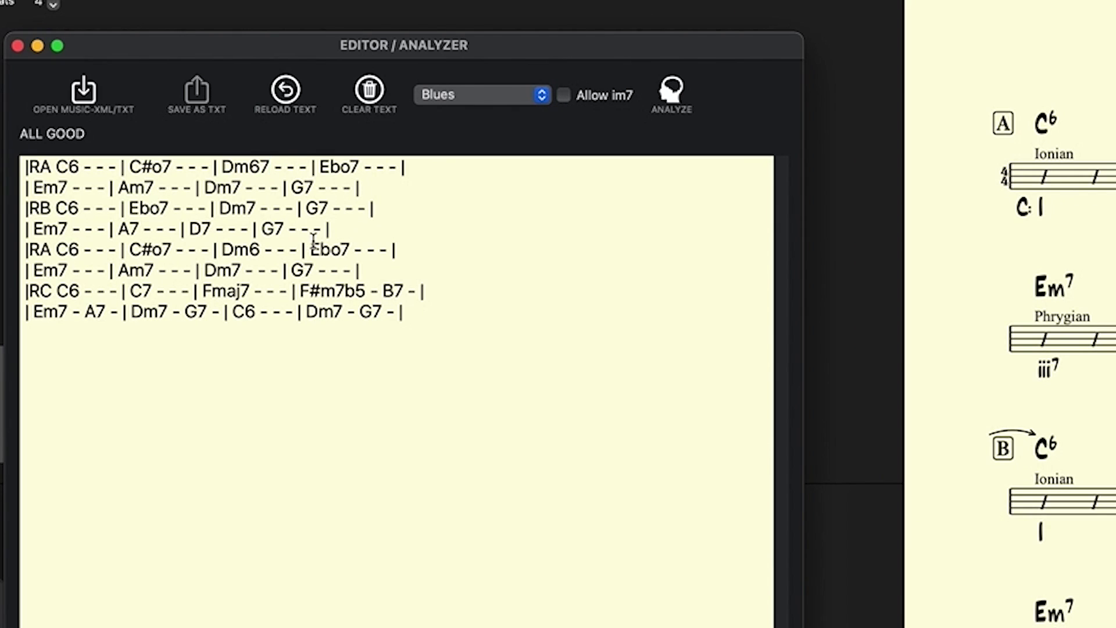
key("BackSpace")
key("BackSpace")
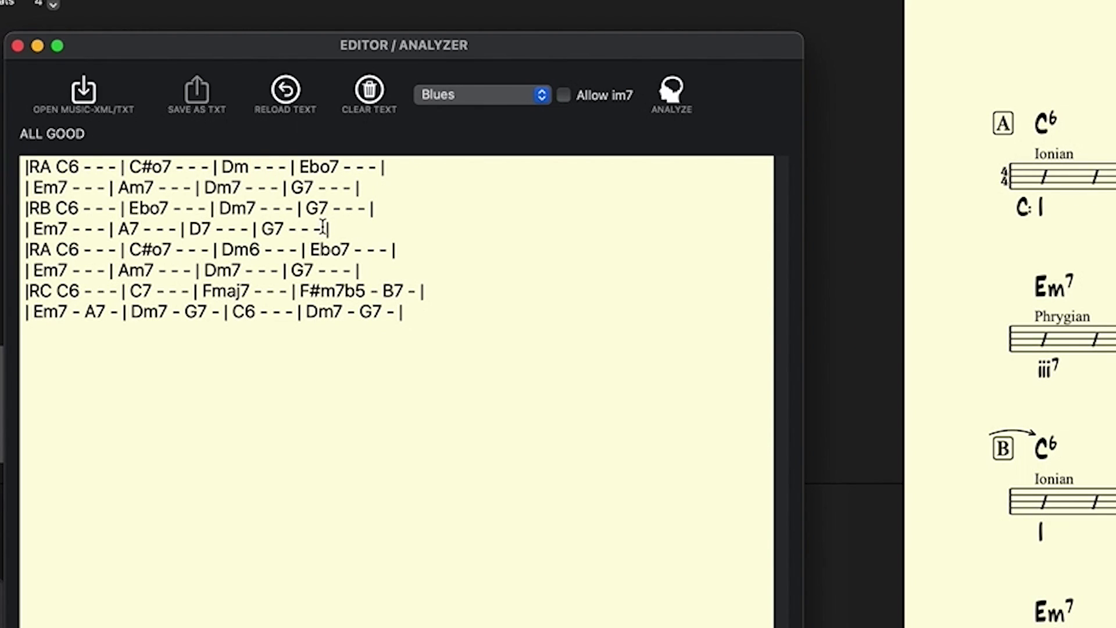
type("7")
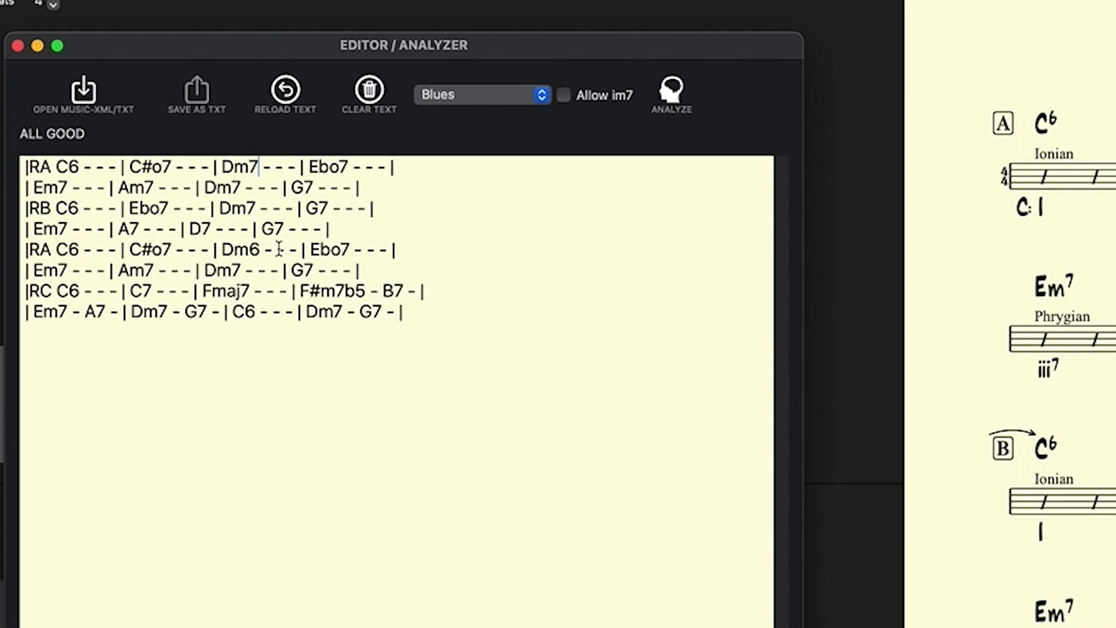
left_click(259, 251)
key("BackSpace")
type("7")
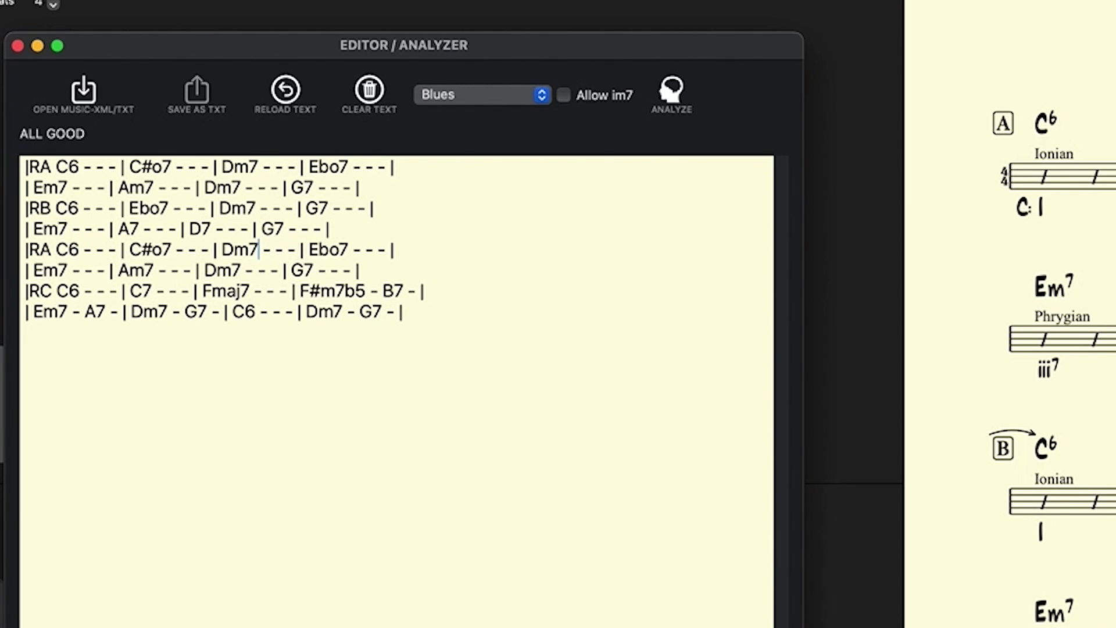
left_click(484, 96)
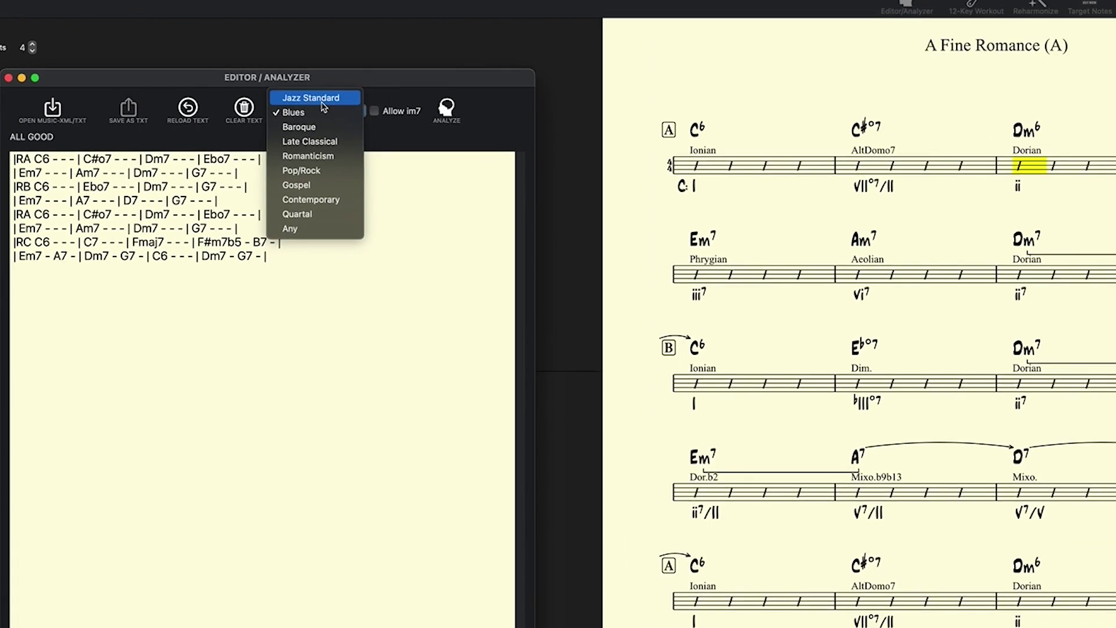
left_click(365, 90)
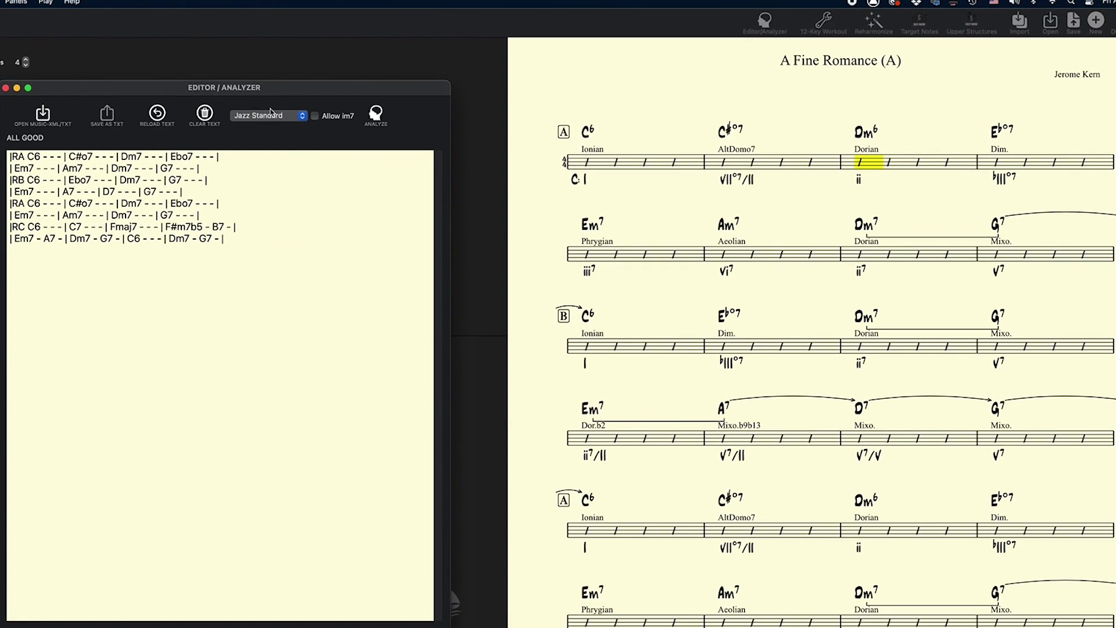
- Re-analyze the edited A Fine Romance chart and scroll through the updated lead sheet
left_click(371, 119)
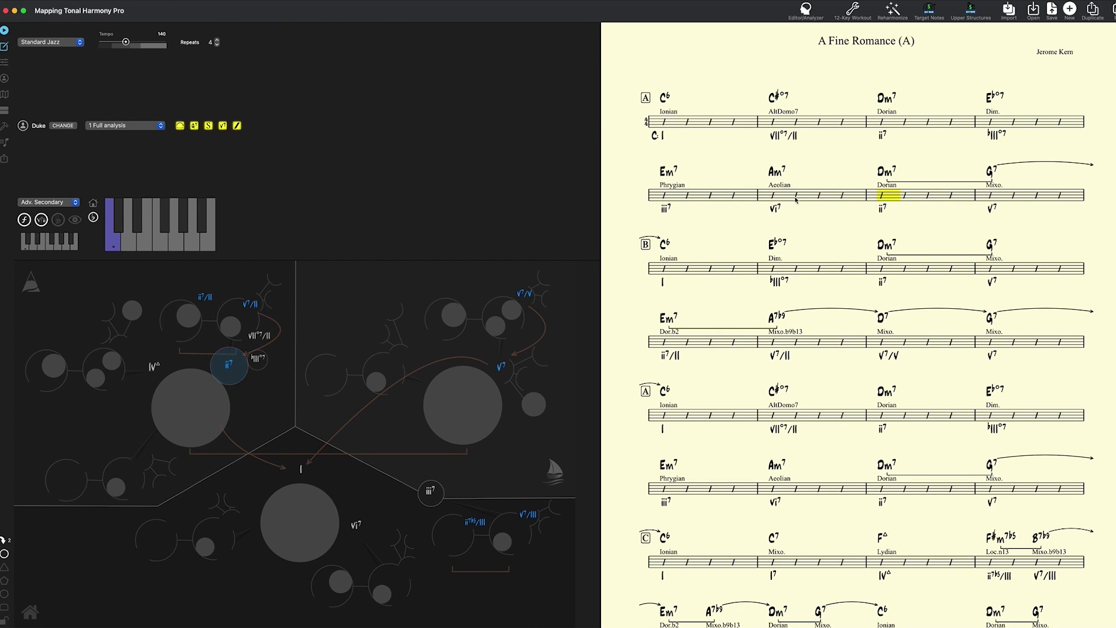
scroll(796, 200, "down", 3)
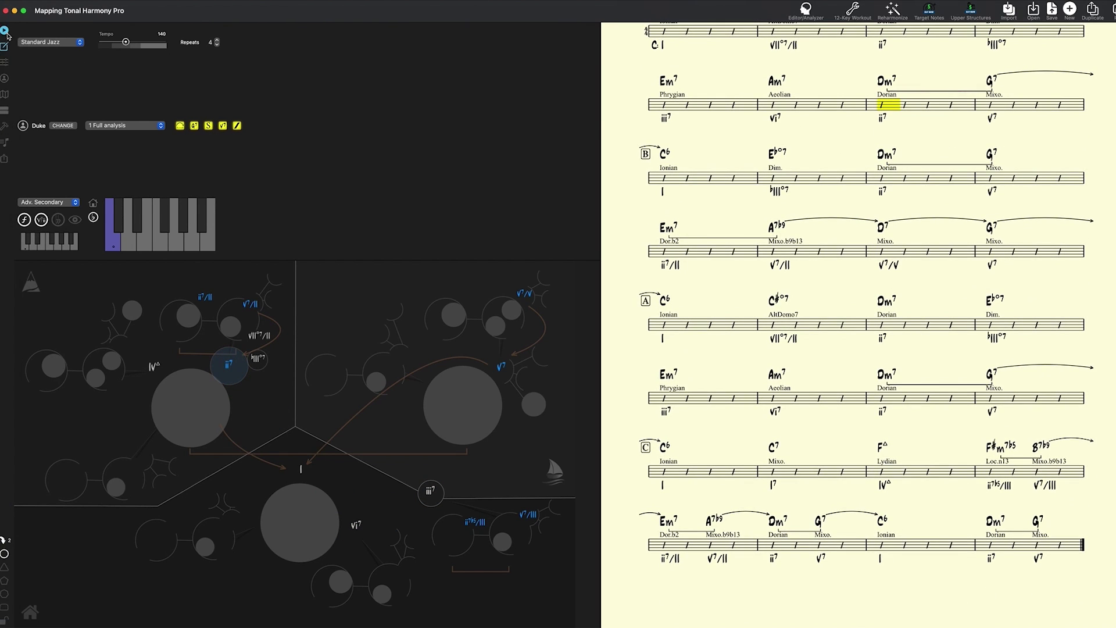